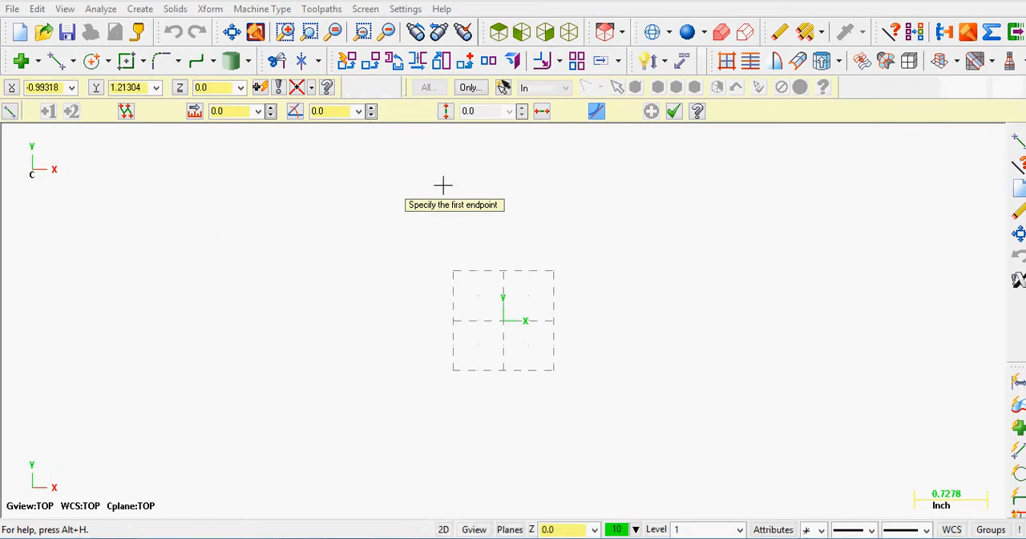
Draw a horizontal line about 4.35 in long from the origin in the negative X direction
{"action": "left_click", "coordinate": [542, 113]}
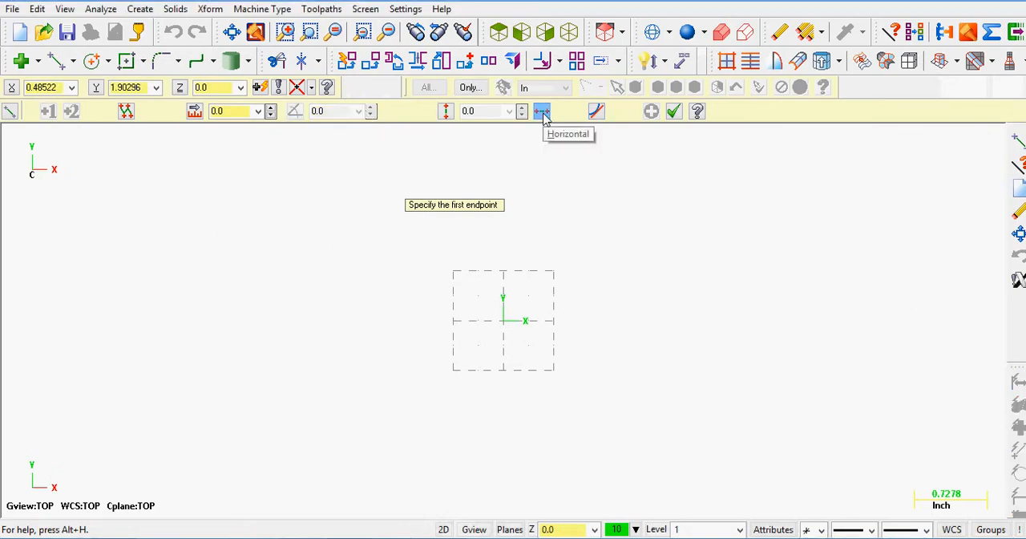
{"action": "left_click", "coordinate": [507, 321]}
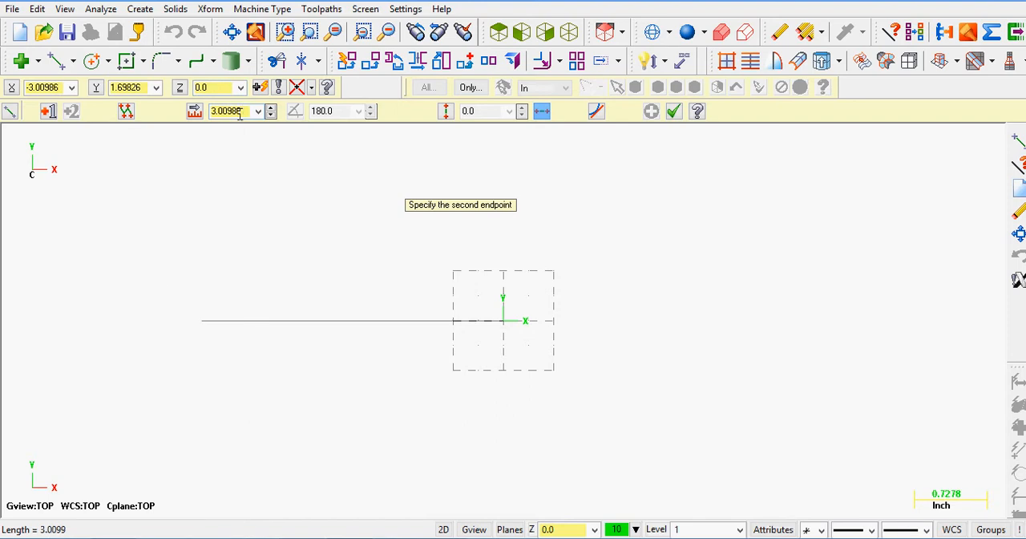
{"action": "left_click", "coordinate": [66, 317]}
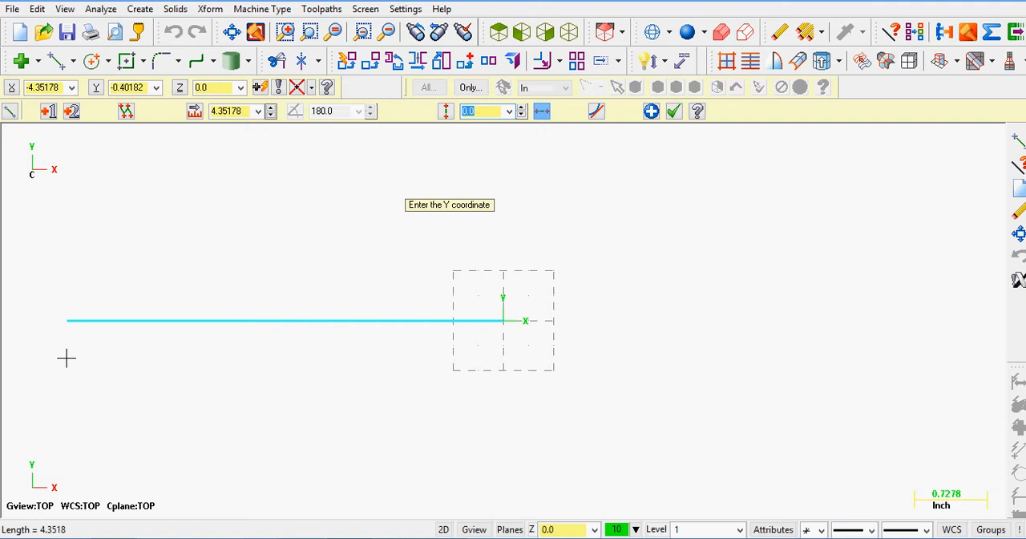
Draw a horizontal line about 6.28 in long below the first at Y -1.25, checking the bar height in Bar Puller.pdf
{"action": "left_click", "coordinate": [77, 437]}
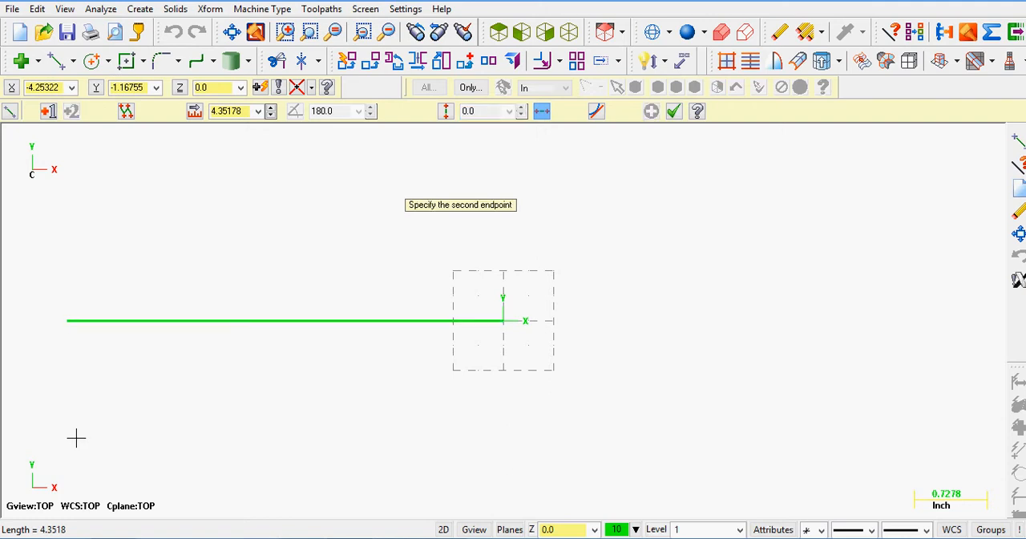
{"action": "left_click", "coordinate": [706, 418]}
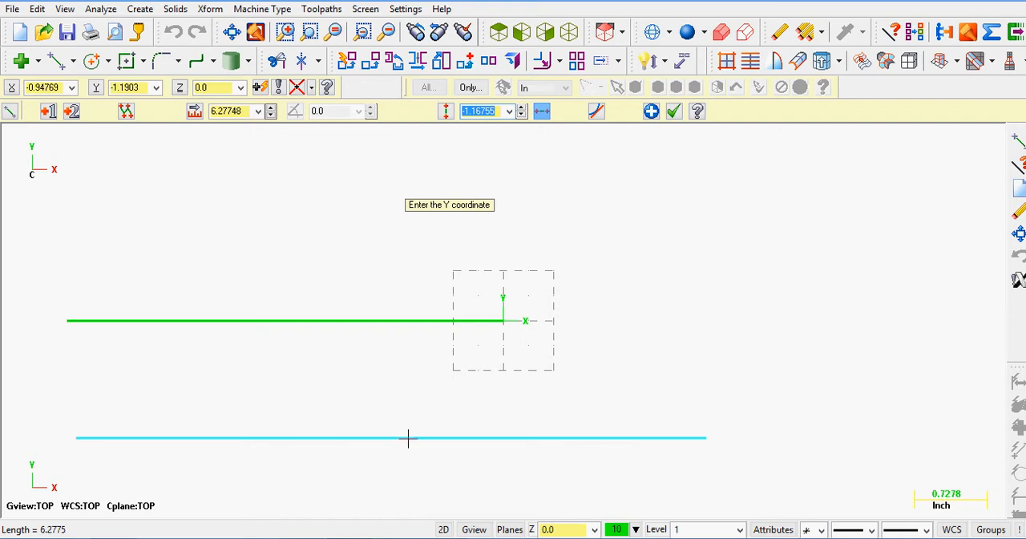
{"action": "left_click", "coordinate": [433, 538]}
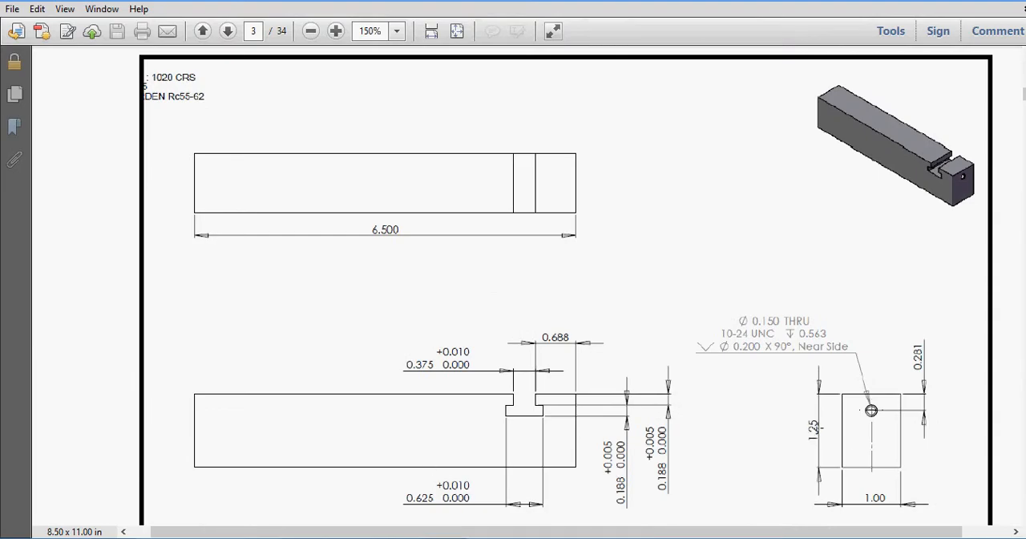
{"action": "left_click", "coordinate": [433, 538]}
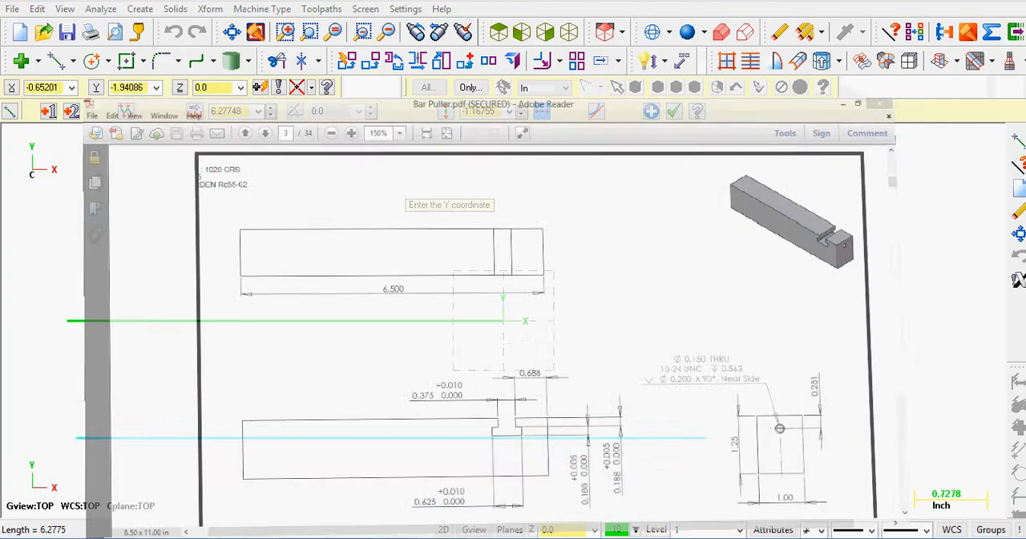
{"action": "left_click", "coordinate": [496, 112]}
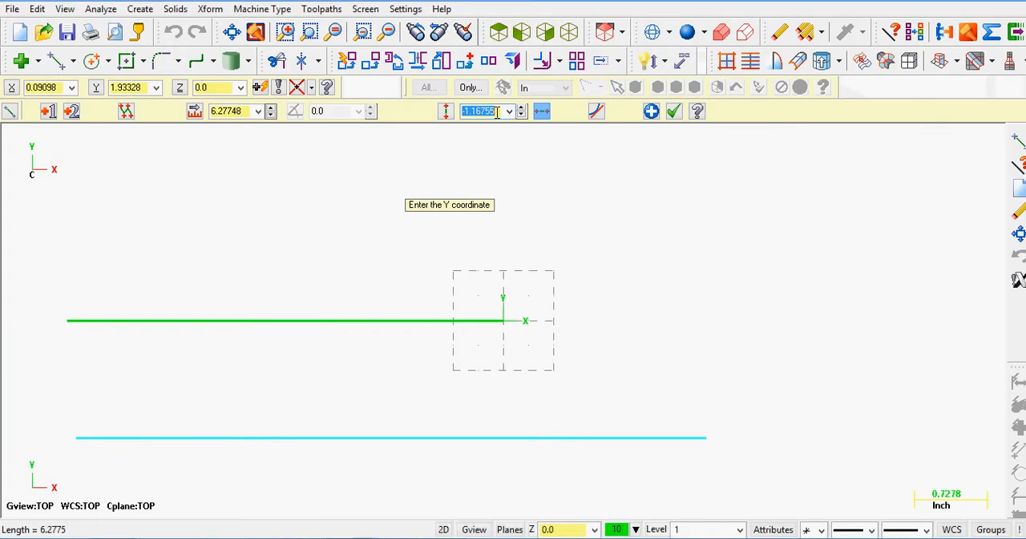
{"action": "type", "text": "-1.25"}
{"action": "key", "text": "Return"}
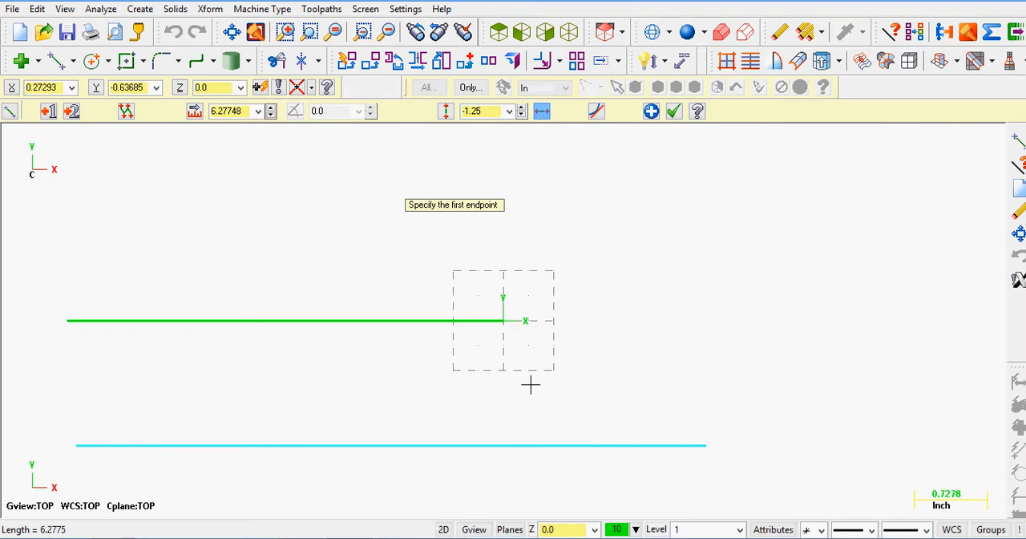
Draw a short horizontal line about 0.89 in long for the slot floor and set its Y coordinate to -0.376
{"action": "left_click", "coordinate": [452, 369]}
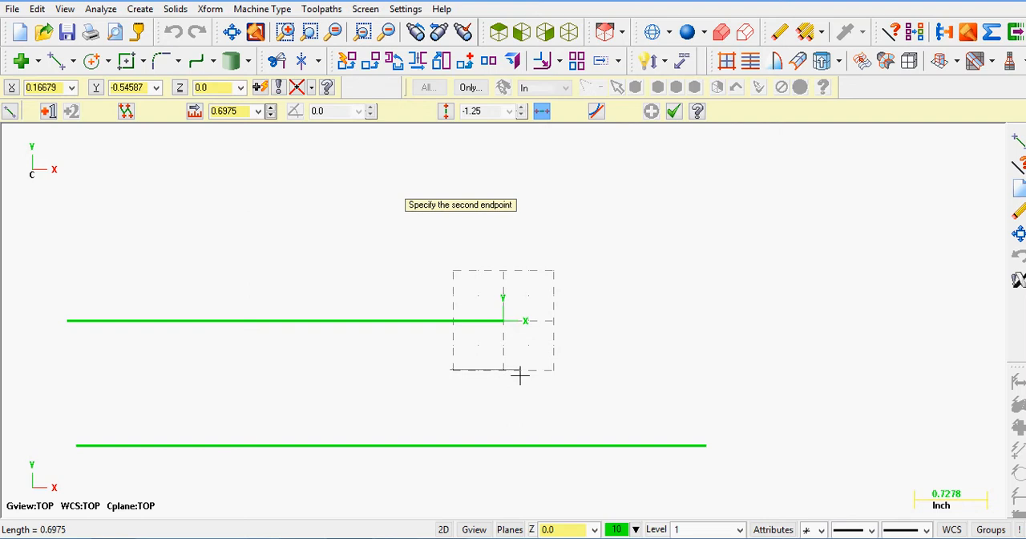
{"action": "left_click", "coordinate": [538, 376]}
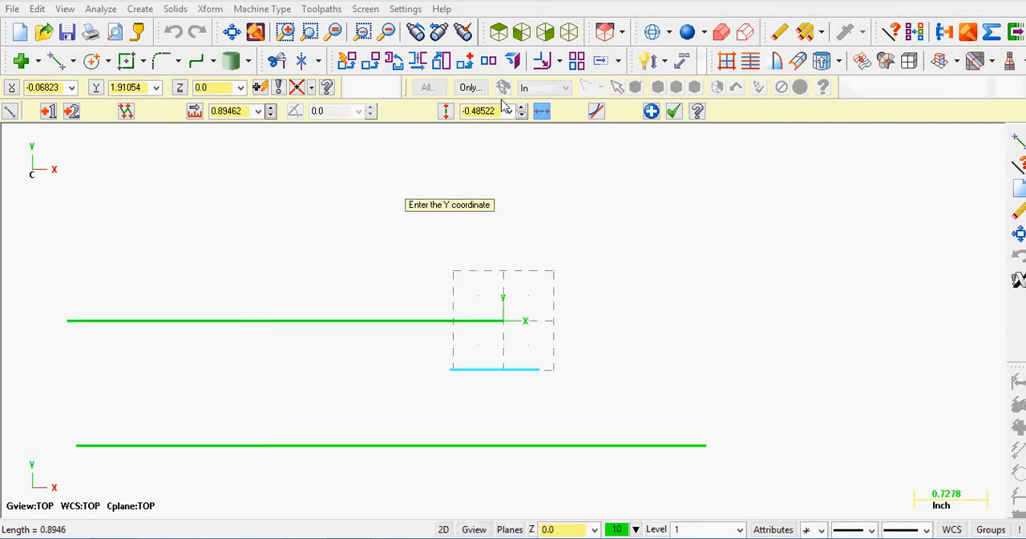
{"action": "left_click", "coordinate": [497, 110]}
{"action": "type", "text": "-"}
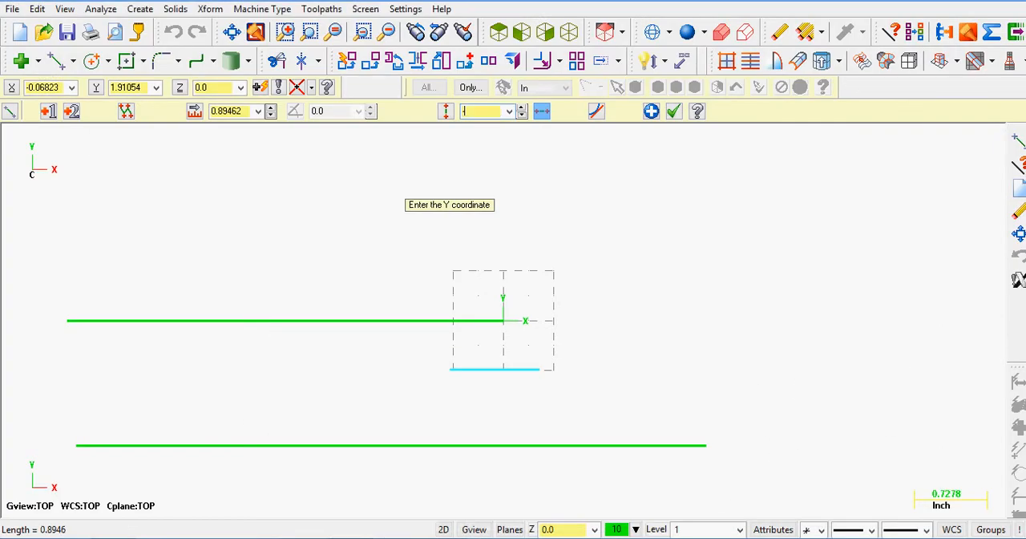
{"action": "type", "text": ".188-.188"}
{"action": "key", "text": "Return"}
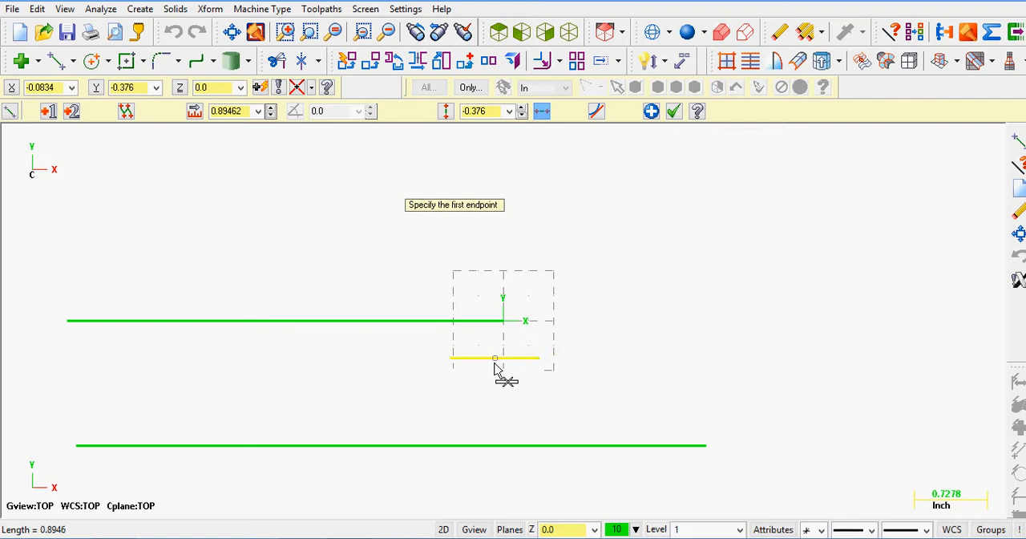
Draw a horizontal line about 1.0 in long for the slot shoulder at Y -0.188 and apply it
{"action": "left_click", "coordinate": [511, 339]}
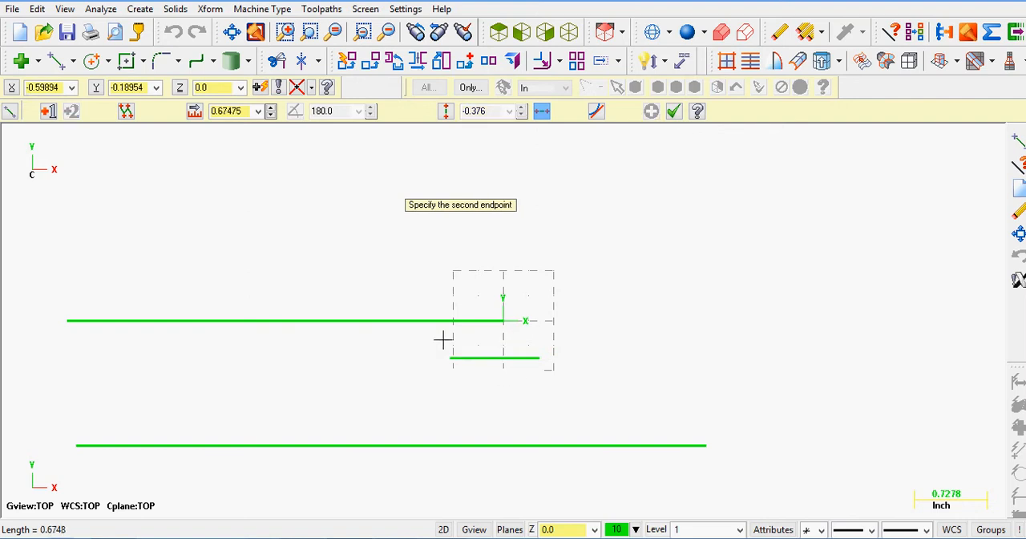
{"action": "left_click", "coordinate": [411, 341]}
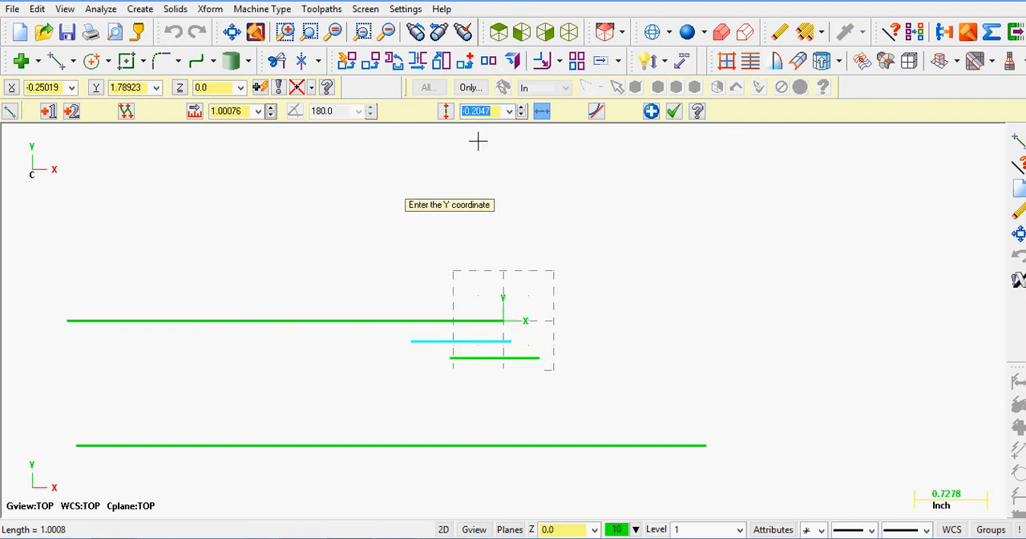
{"action": "type", "text": "-.188"}
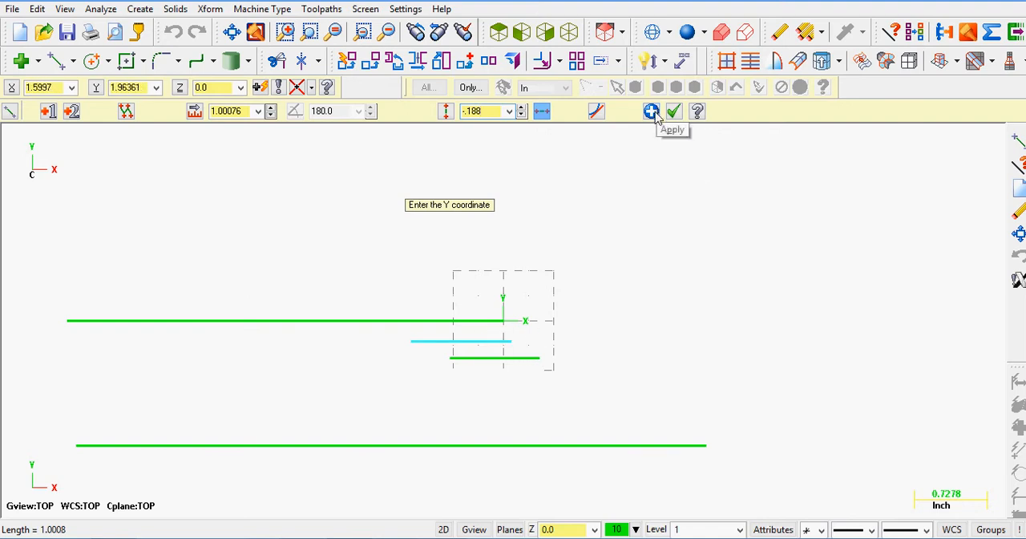
{"action": "left_click", "coordinate": [445, 111]}
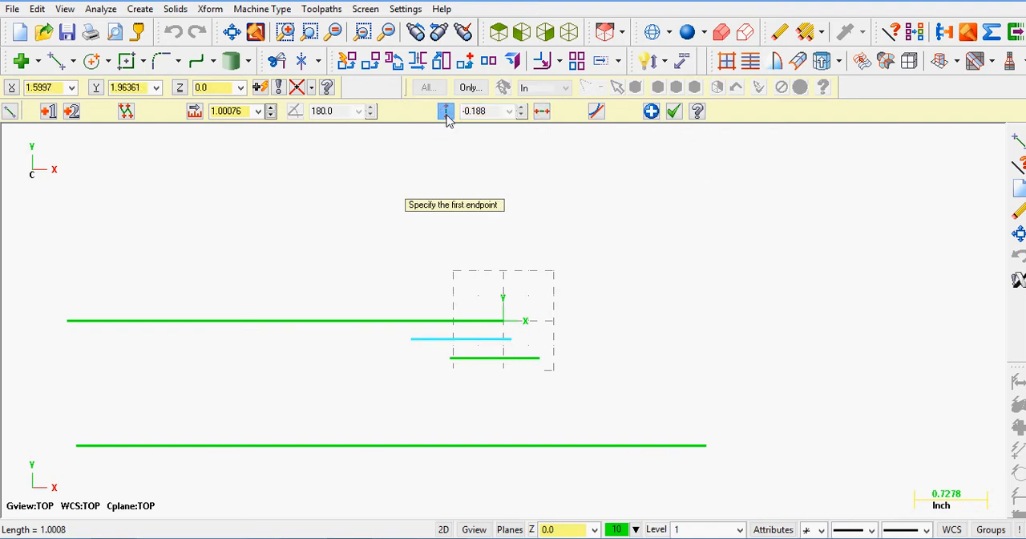
{"action": "left_click", "coordinate": [543, 111]}
{"action": "left_click", "coordinate": [652, 112]}
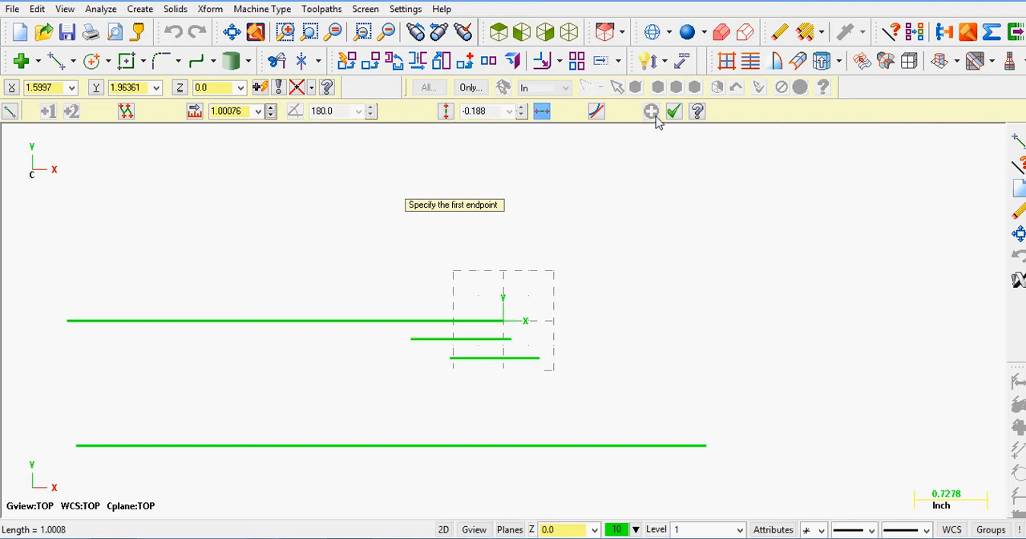
Switch to vertical lines and draw one about 2.39 in long across the horizontals at X 0
{"action": "left_click", "coordinate": [446, 112]}
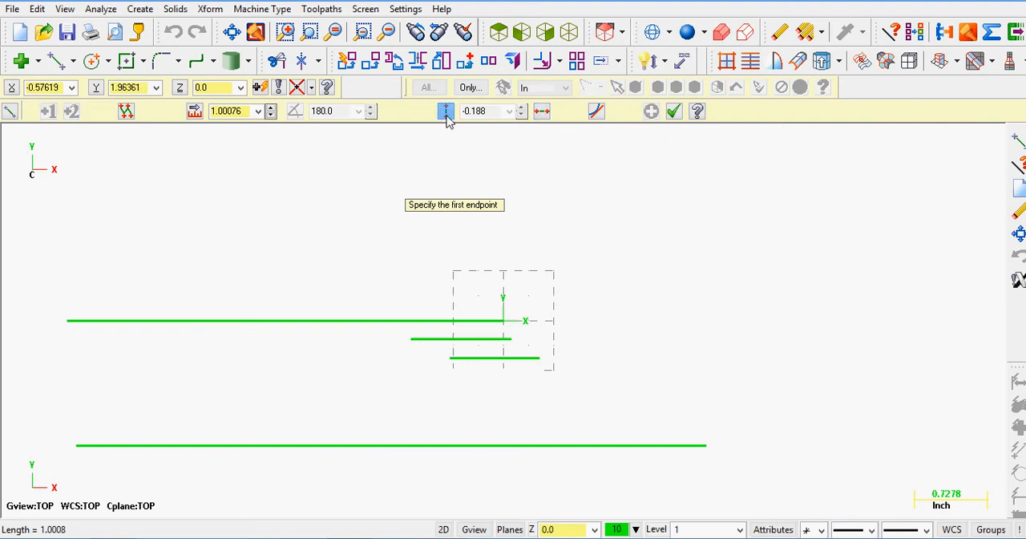
{"action": "left_click", "coordinate": [504, 254]}
{"action": "left_click", "coordinate": [481, 491]}
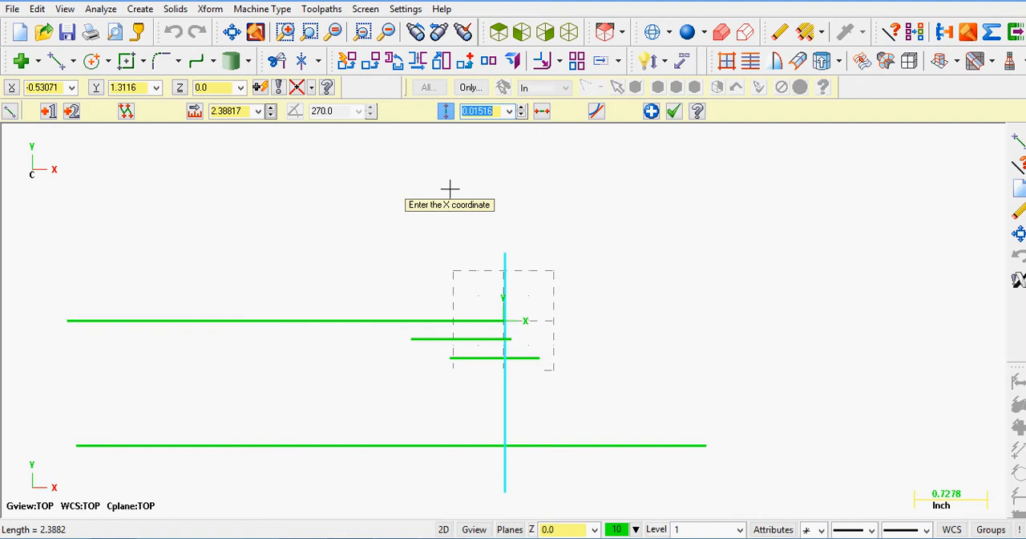
{"action": "type", "text": "0"}
{"action": "key", "text": "Return"}
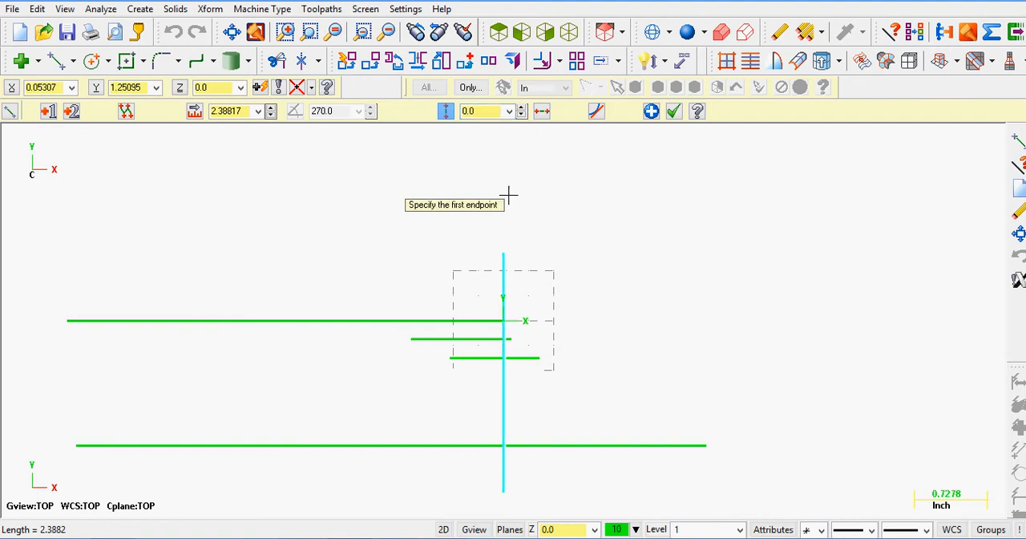
Draw a vertical line about 2.08 in long for the far end of the bar at X -6.5
{"action": "left_click", "coordinate": [26, 269]}
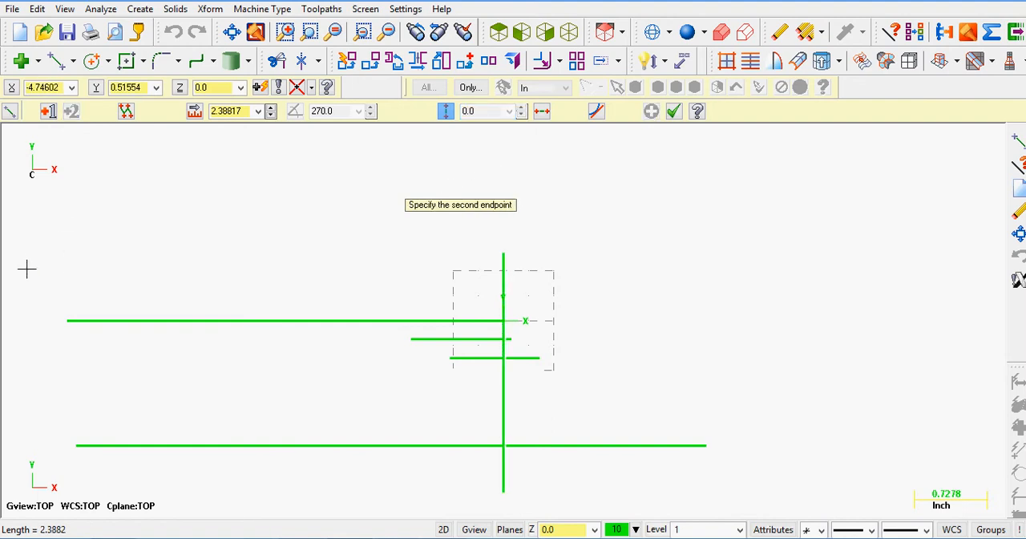
{"action": "left_click", "coordinate": [25, 478]}
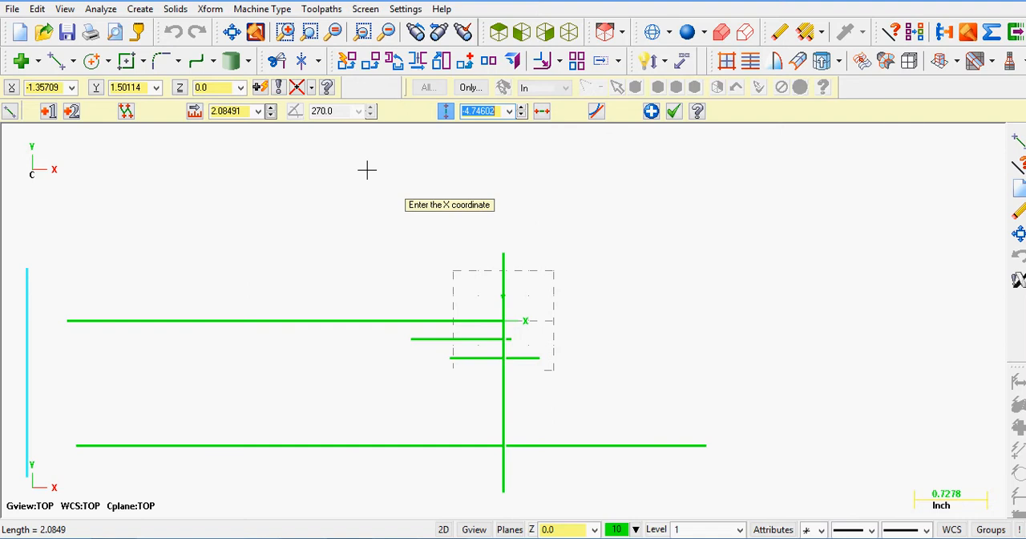
{"action": "key", "text": "BackSpace"}
{"action": "type", "text": "-6.5"}
{"action": "key", "text": "Return"}
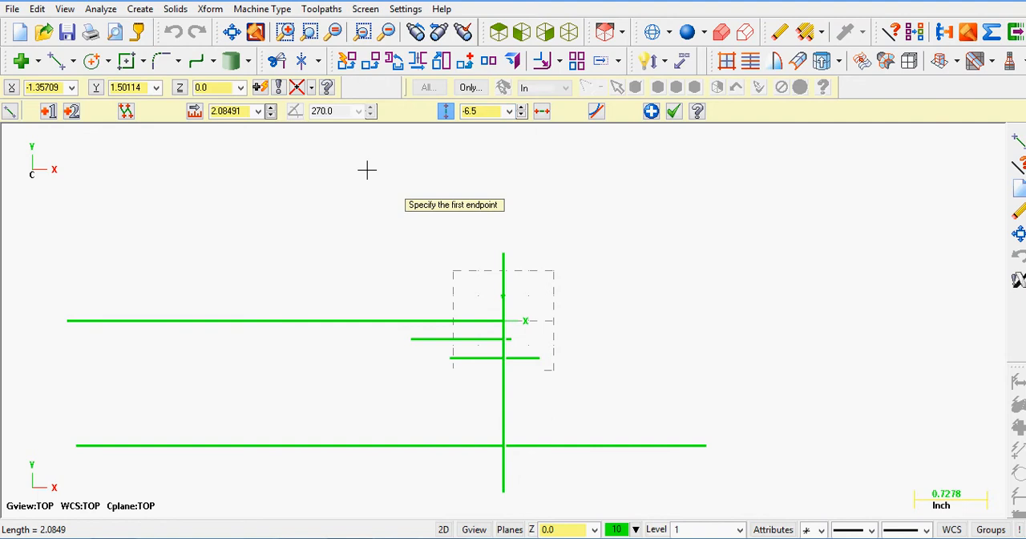
{"action": "left_click", "coordinate": [231, 32]}
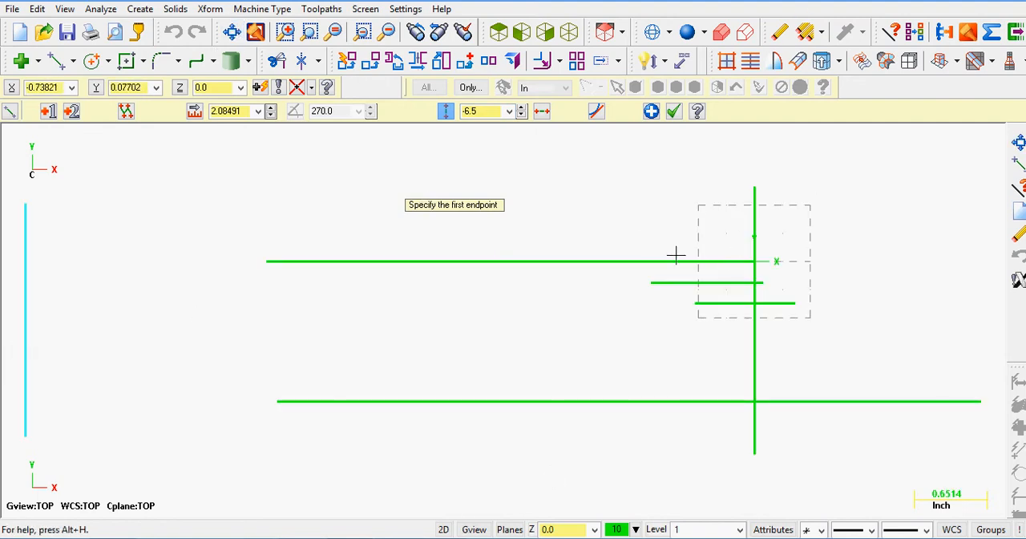
Draw a vertical line about 0.64 in long for the near slot wall at X -0.688, checking the offset in Bar Puller.pdf
{"action": "left_click", "coordinate": [711, 241]}
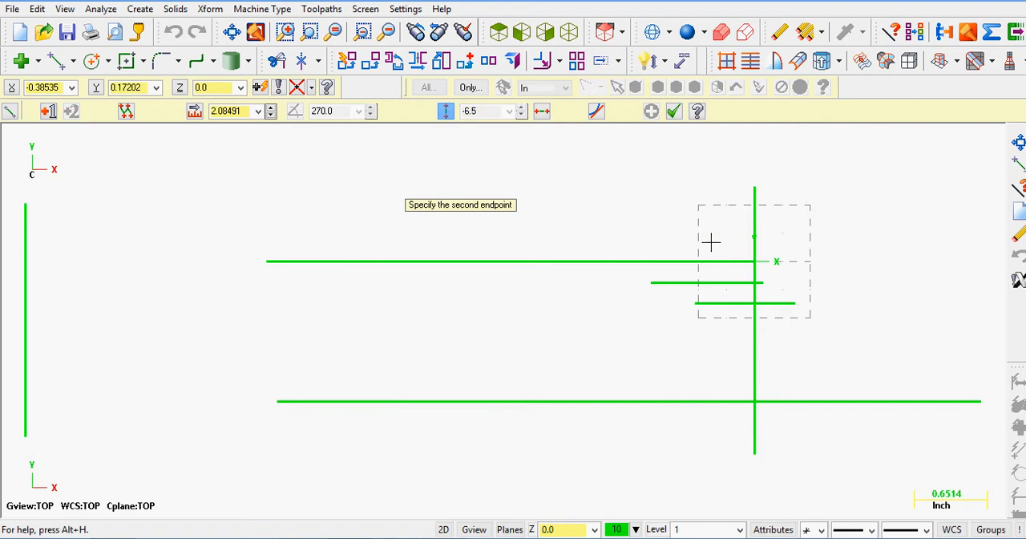
{"action": "left_click", "coordinate": [711, 311]}
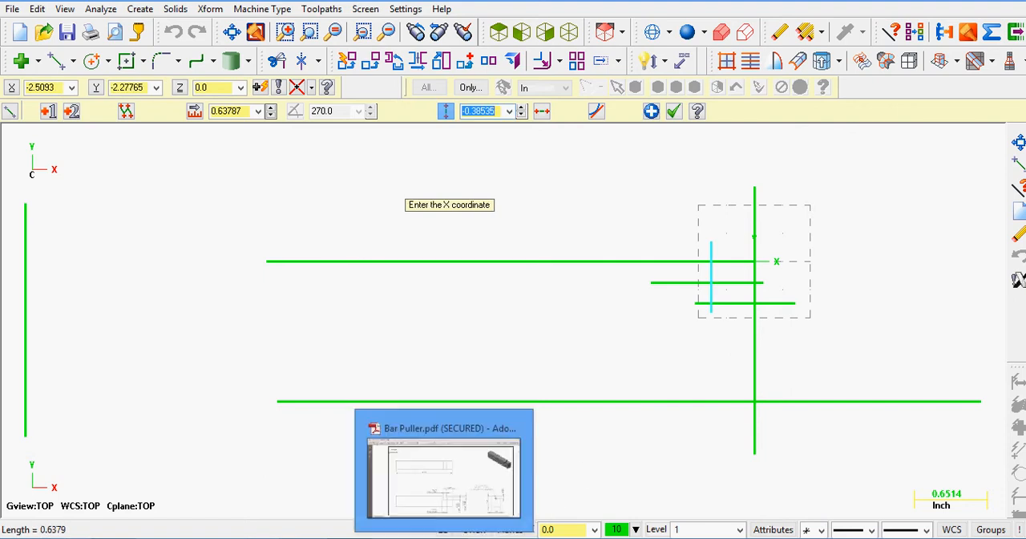
{"action": "left_click", "coordinate": [443, 537]}
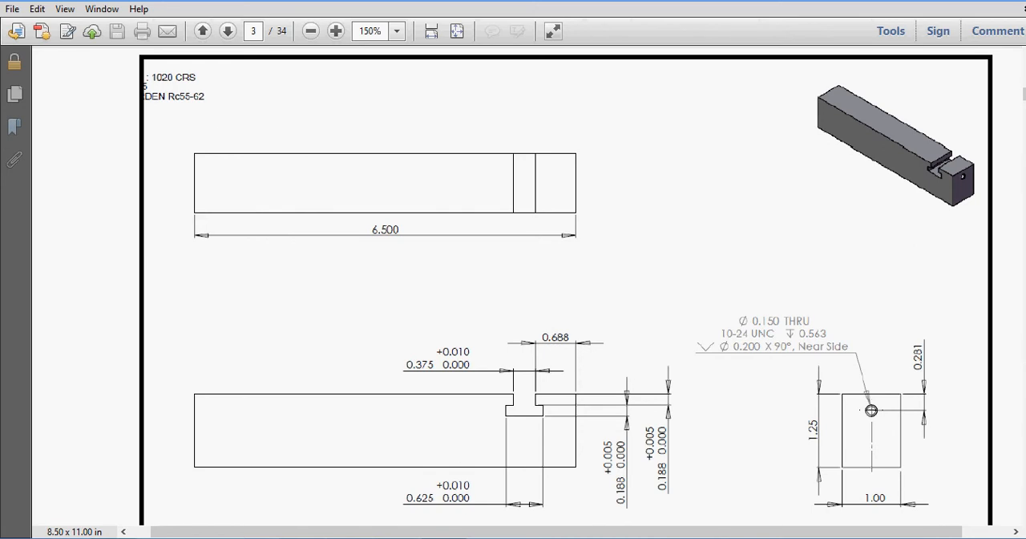
{"action": "left_click", "coordinate": [464, 537]}
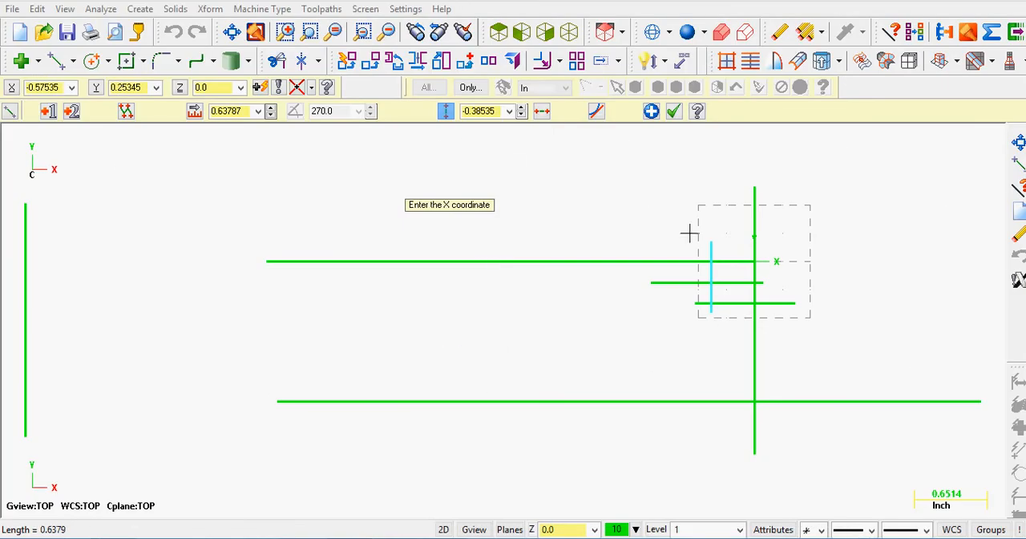
{"action": "left_click", "coordinate": [502, 112]}
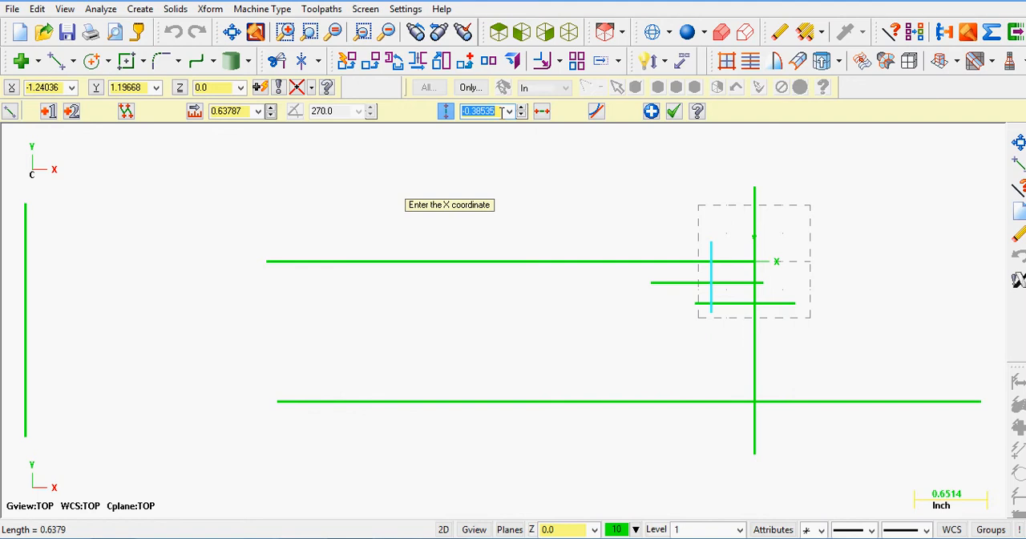
{"action": "key", "text": "BackSpace"}
{"action": "type", "text": "-0.688"}
{"action": "key", "text": "Return"}
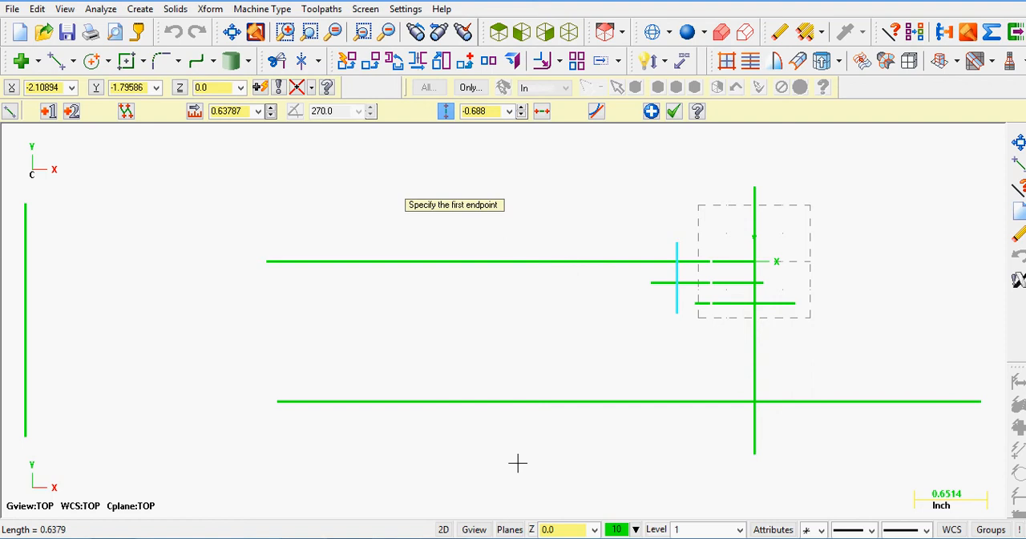
Draw a vertical line about 0.80 in long for the far slot wall at X -.688-.375, checking the slot width in the PDF drawing
{"action": "key", "text": "alt+Tab"}
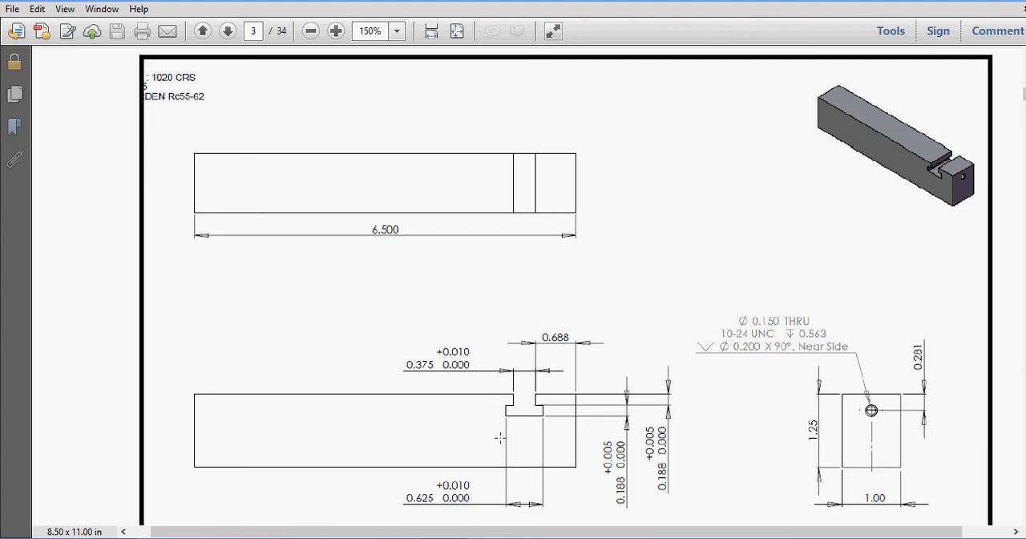
{"action": "key", "text": "alt+Tab"}
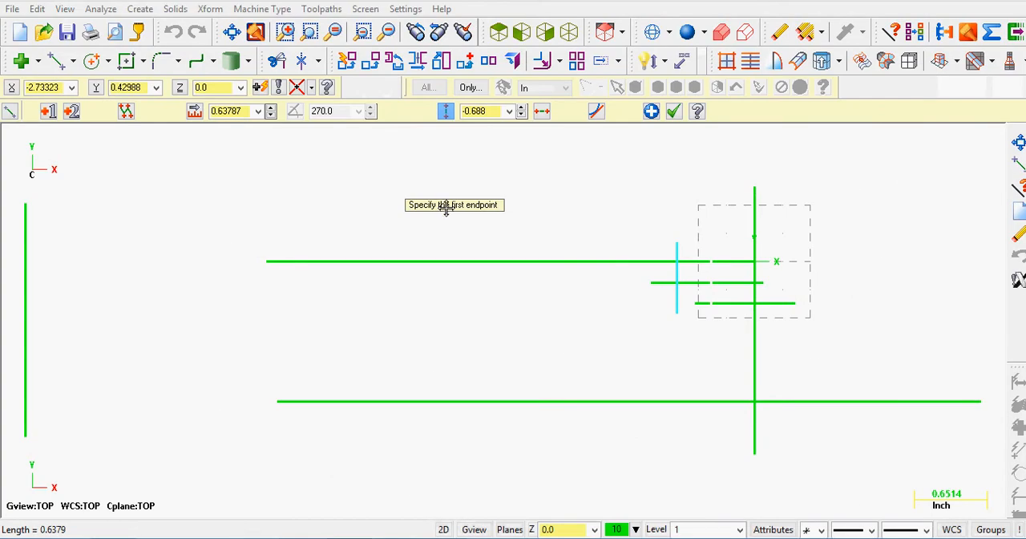
{"action": "left_click", "coordinate": [613, 238]}
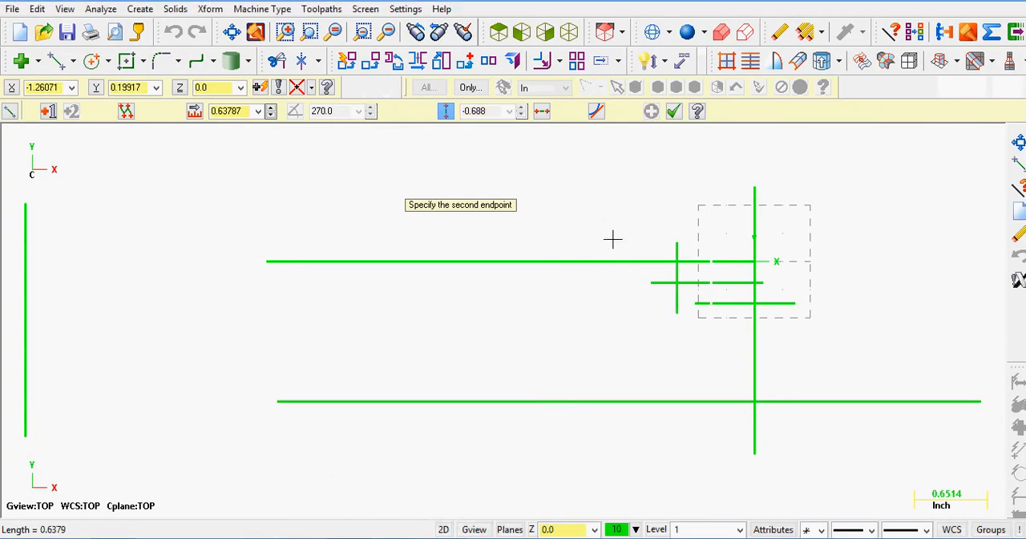
{"action": "left_click", "coordinate": [614, 326]}
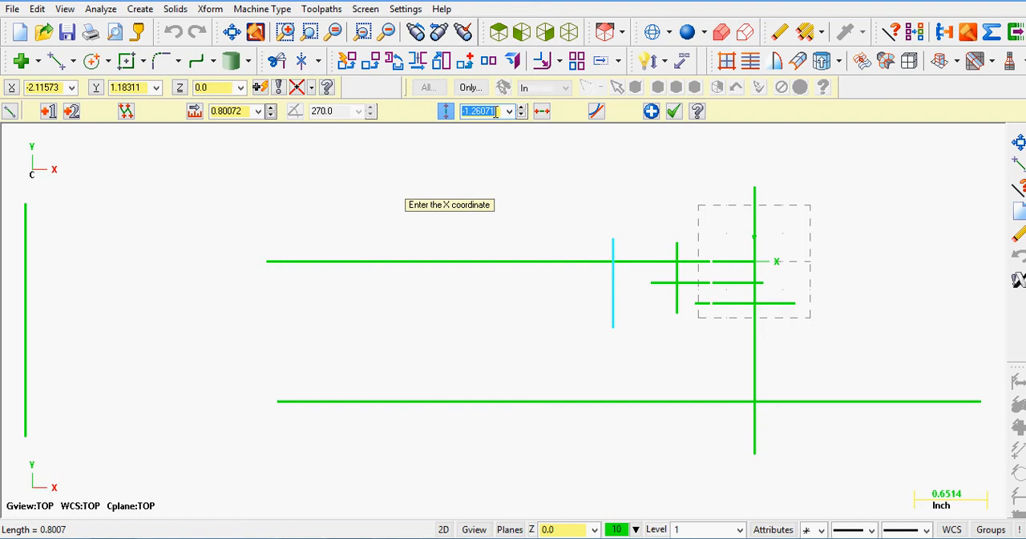
{"action": "type", "text": "-.688-.375"}
{"action": "key", "text": "Return"}
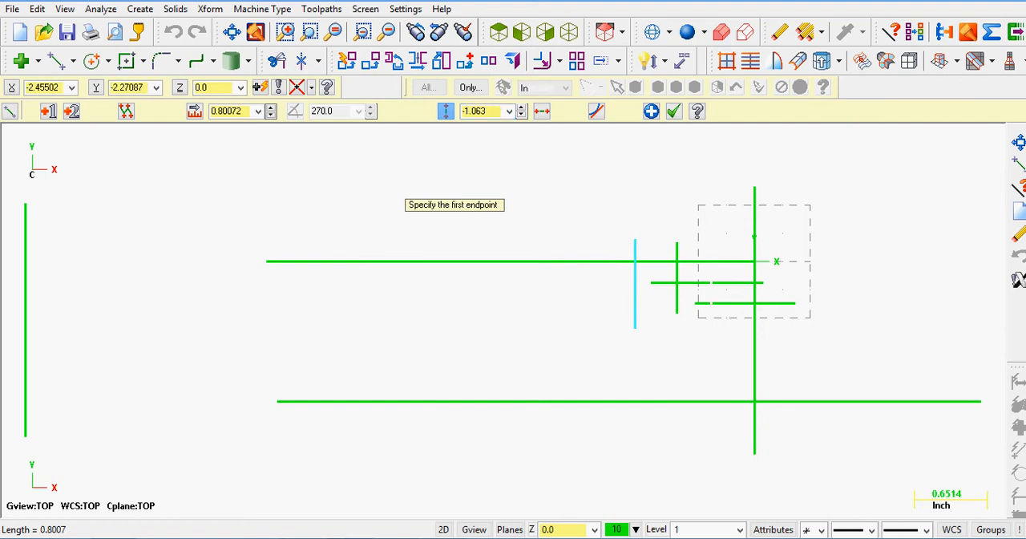
{"action": "left_click", "coordinate": [449, 538]}
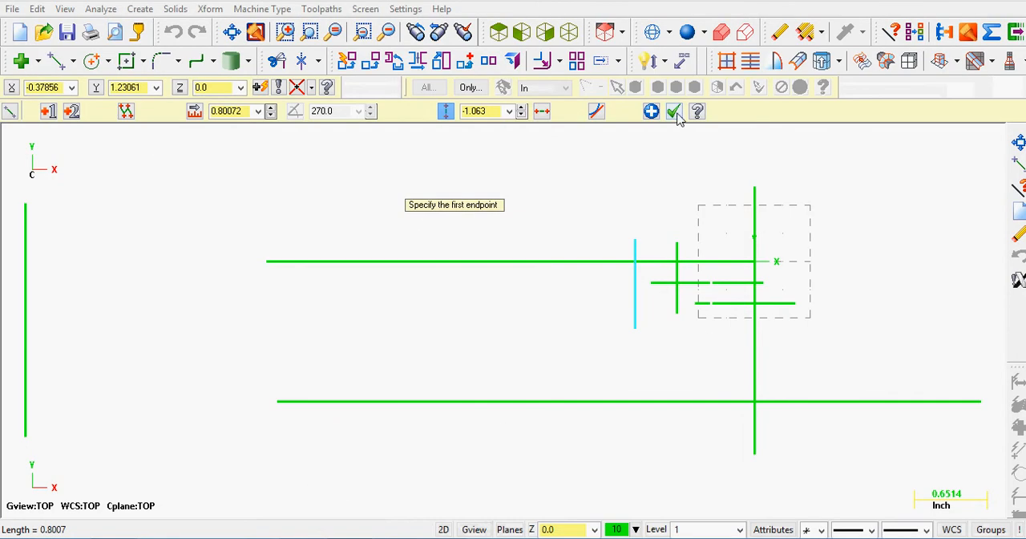
{"action": "left_click", "coordinate": [674, 113]}
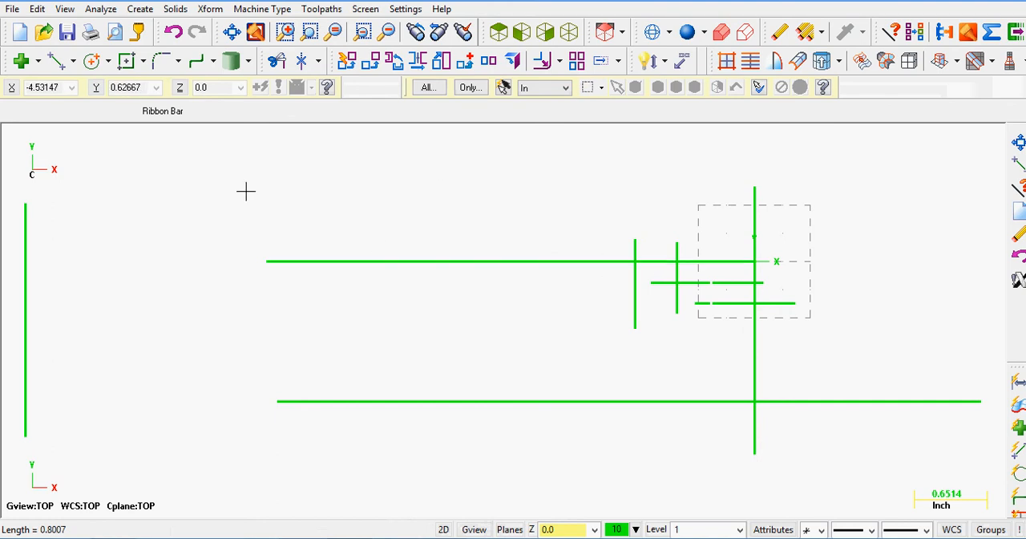
Create a line parallel to the far slot wall on its outer side, offset 0.25 in, consulting the slot widths in the PDF drawing
{"action": "left_click", "coordinate": [74, 63]}
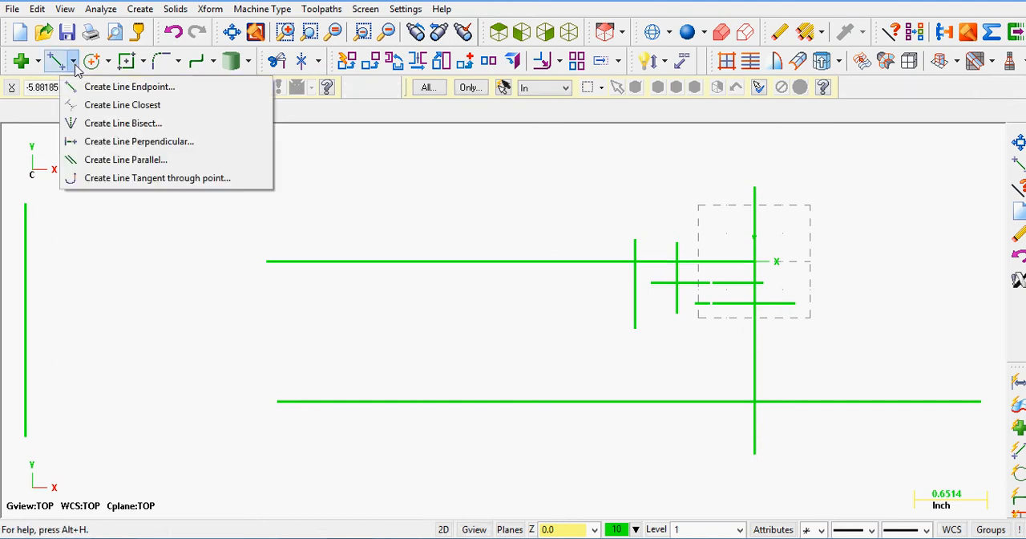
{"action": "left_click", "coordinate": [94, 159]}
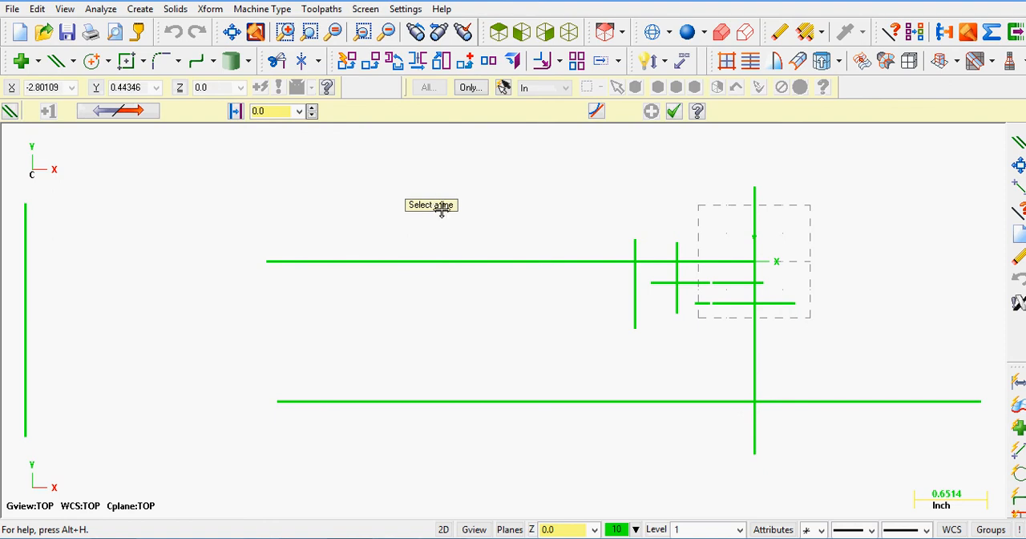
{"action": "left_click", "coordinate": [627, 296]}
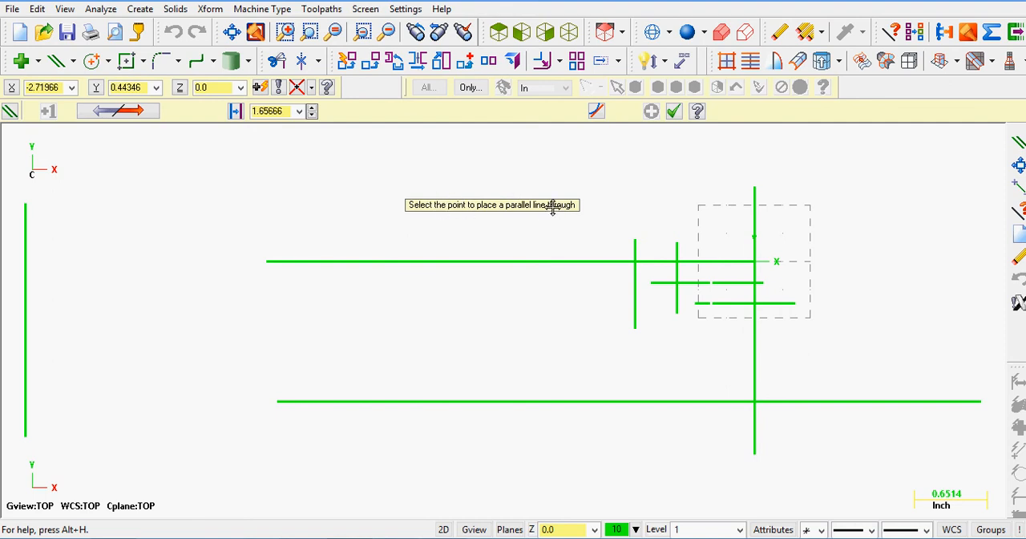
{"action": "left_click", "coordinate": [596, 298]}
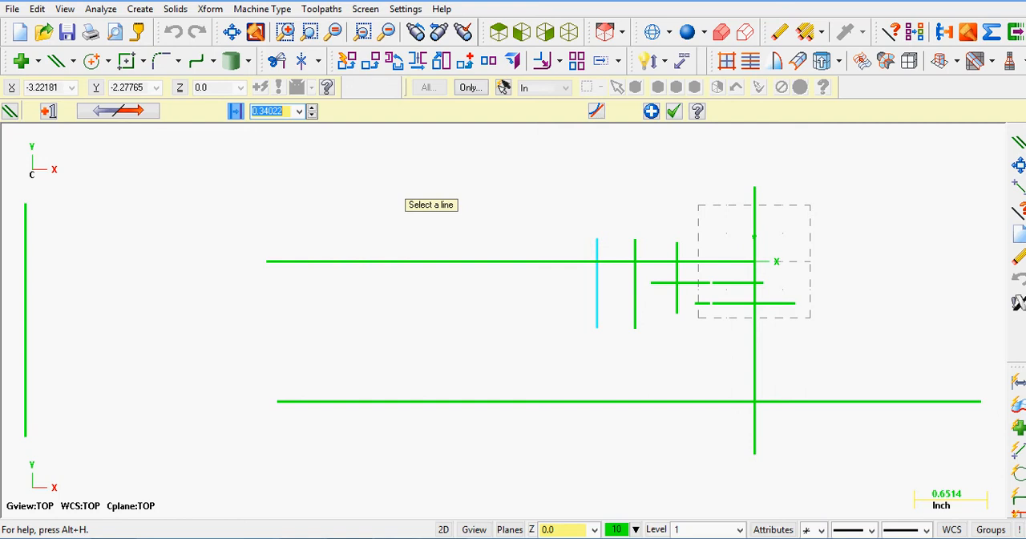
{"action": "left_click", "coordinate": [505, 538]}
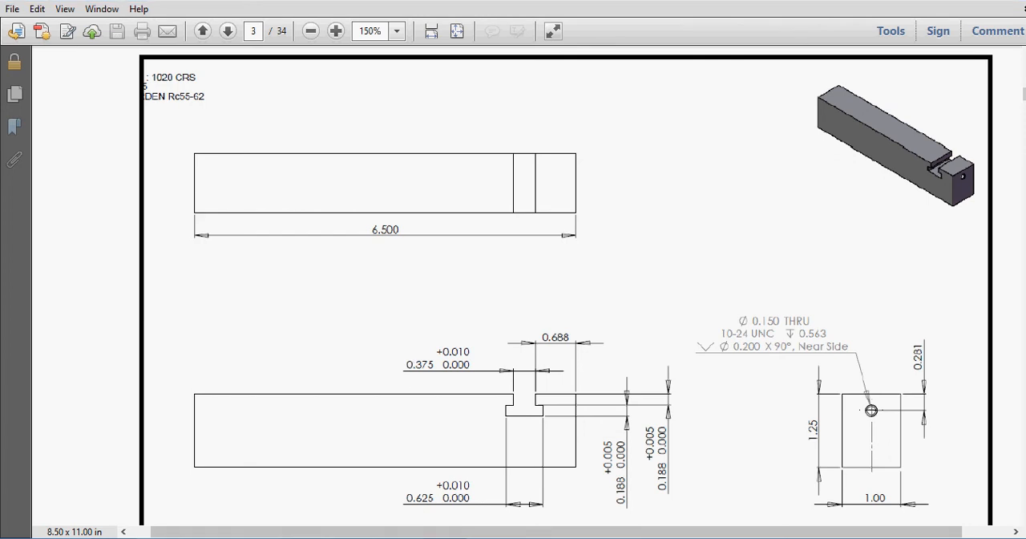
{"action": "left_click", "coordinate": [448, 538]}
{"action": "double_click", "coordinate": [286, 111]}
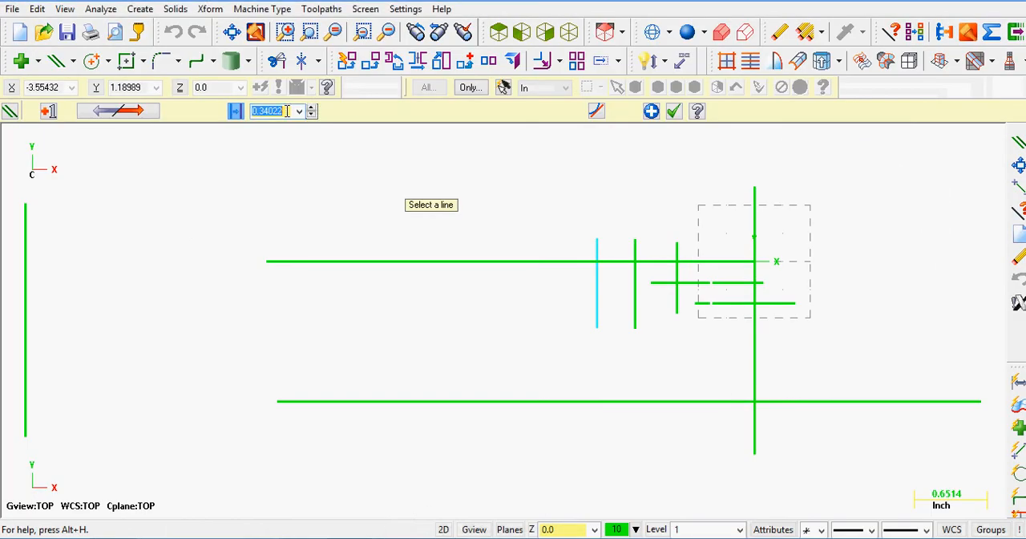
{"action": "key", "text": "BackSpace"}
{"action": "key", "text": "Return"}
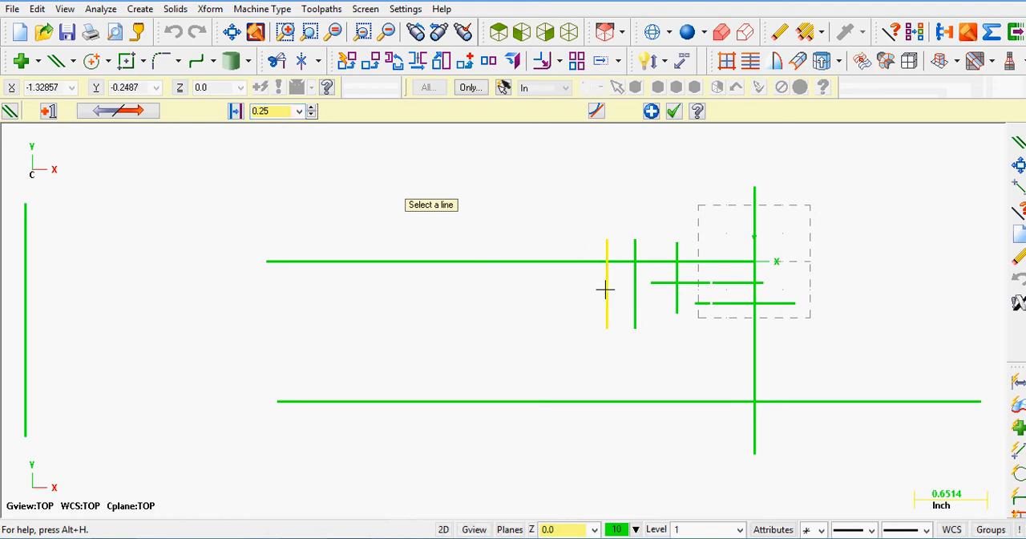
Halve the new parallel line's offset to 0.125 in and apply it
{"action": "left_click", "coordinate": [277, 111]}
{"action": "left_click", "coordinate": [277, 110]}
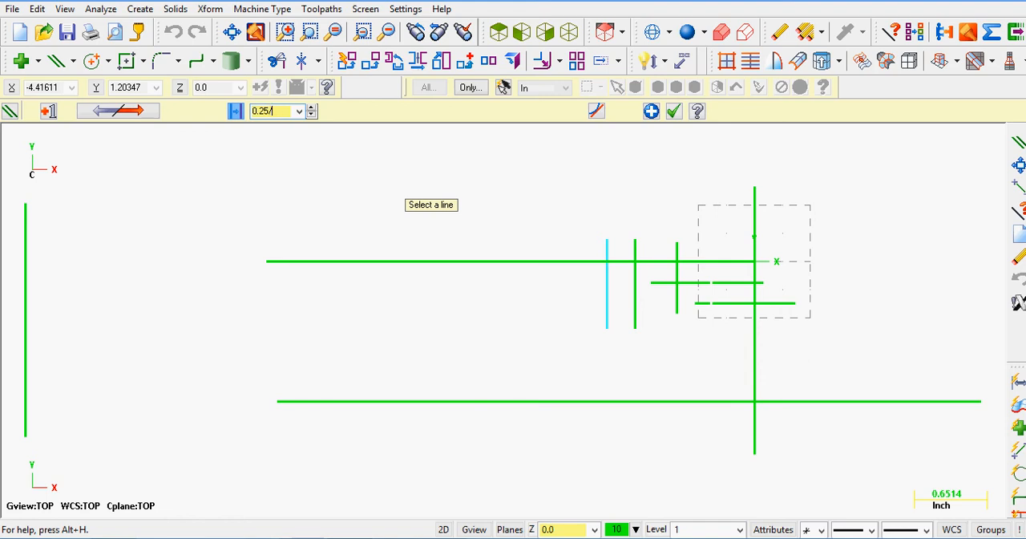
{"action": "type", "text": "/2"}
{"action": "key", "text": "Return"}
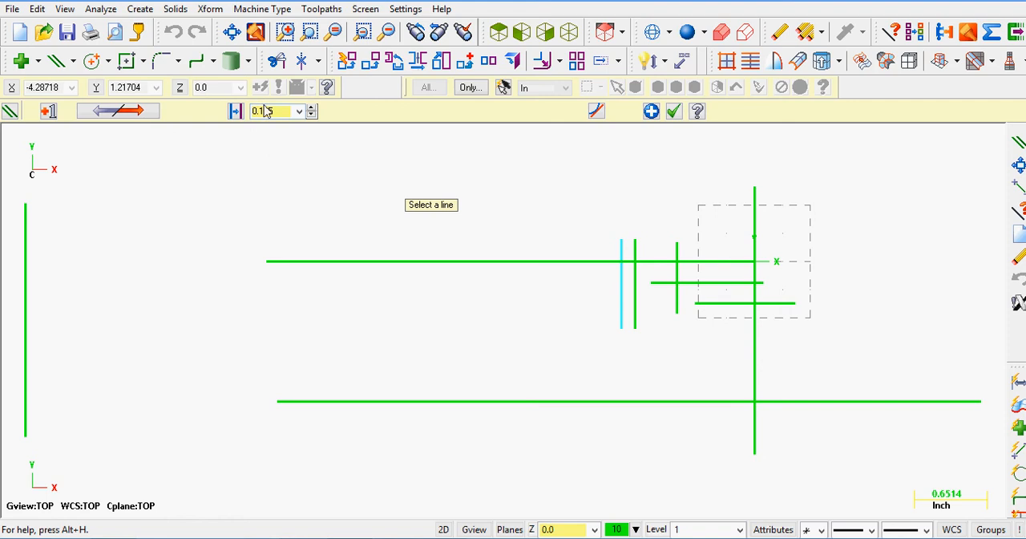
{"action": "left_click", "coordinate": [651, 111]}
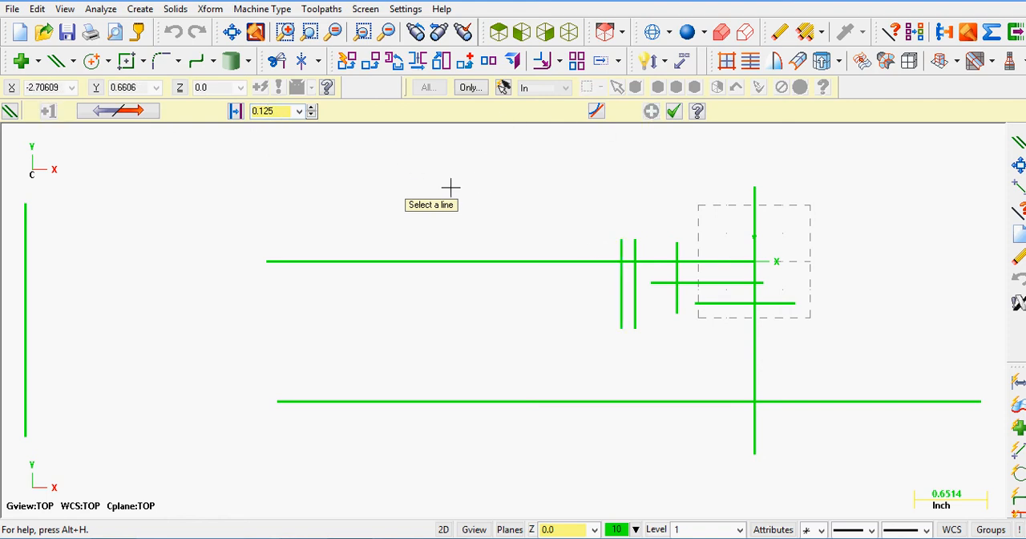
Create a line parallel to the near slot wall, offset 0.125 in toward X 0, and finish the parallel lines
{"action": "left_click", "coordinate": [678, 279]}
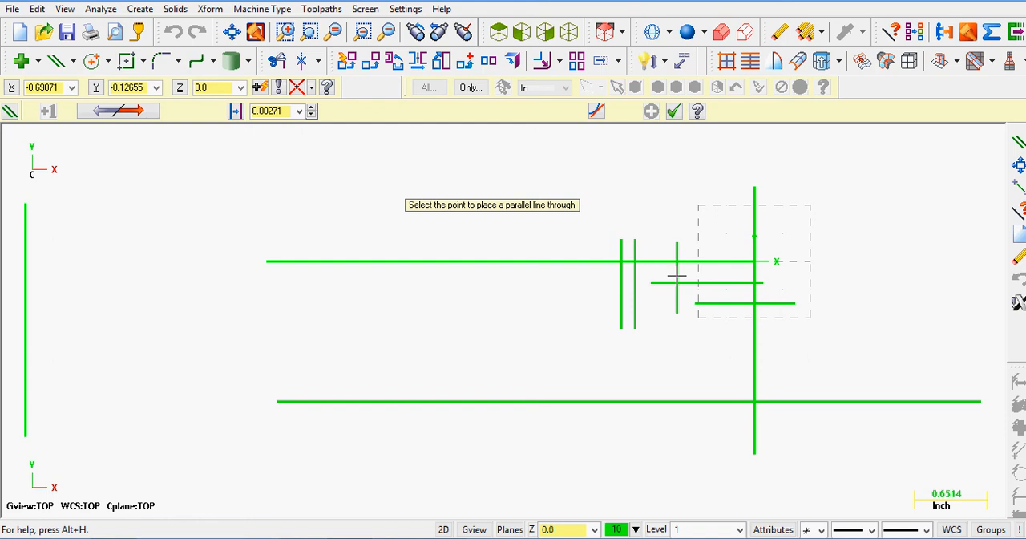
{"action": "left_click", "coordinate": [703, 274]}
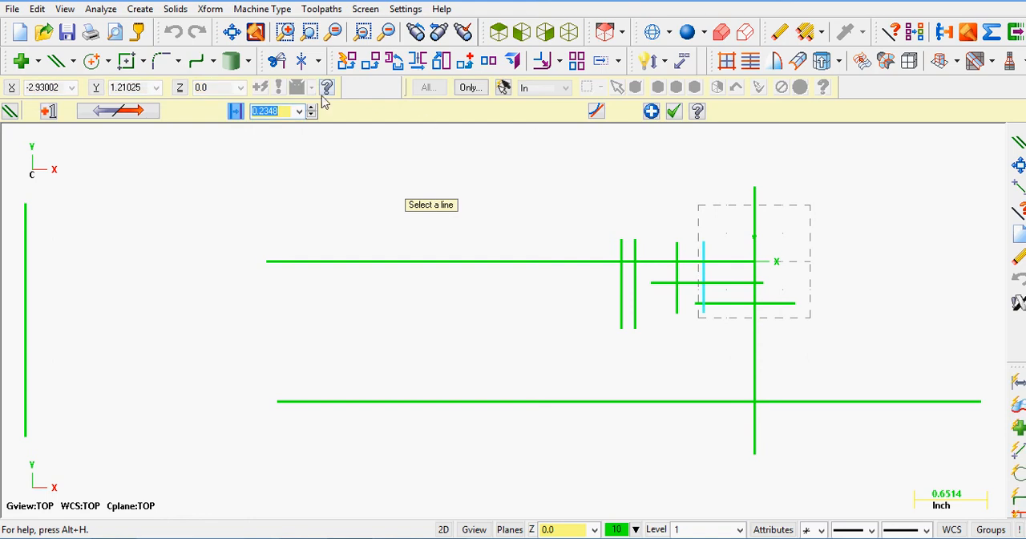
{"action": "left_click", "coordinate": [300, 111]}
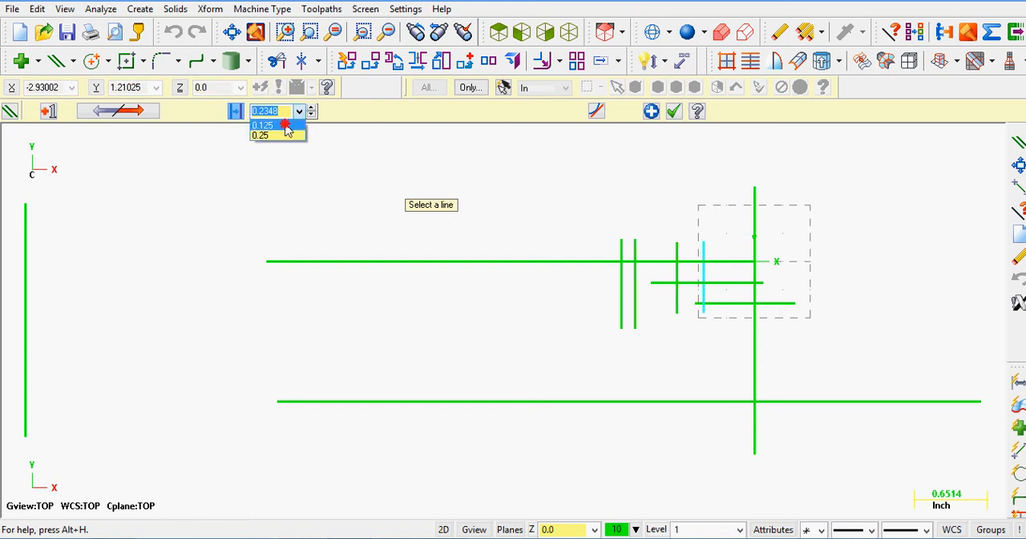
{"action": "left_click", "coordinate": [285, 126]}
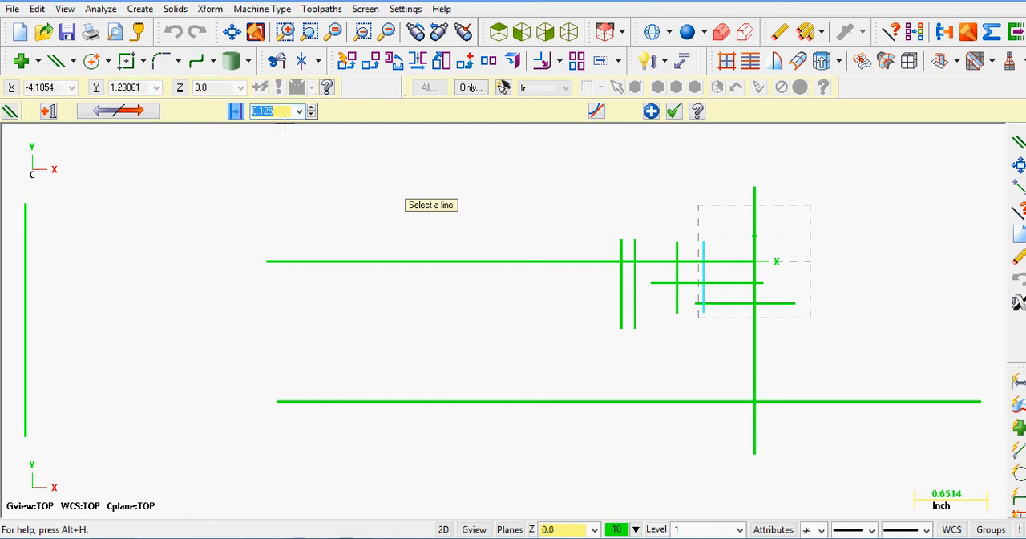
{"action": "left_click", "coordinate": [673, 111]}
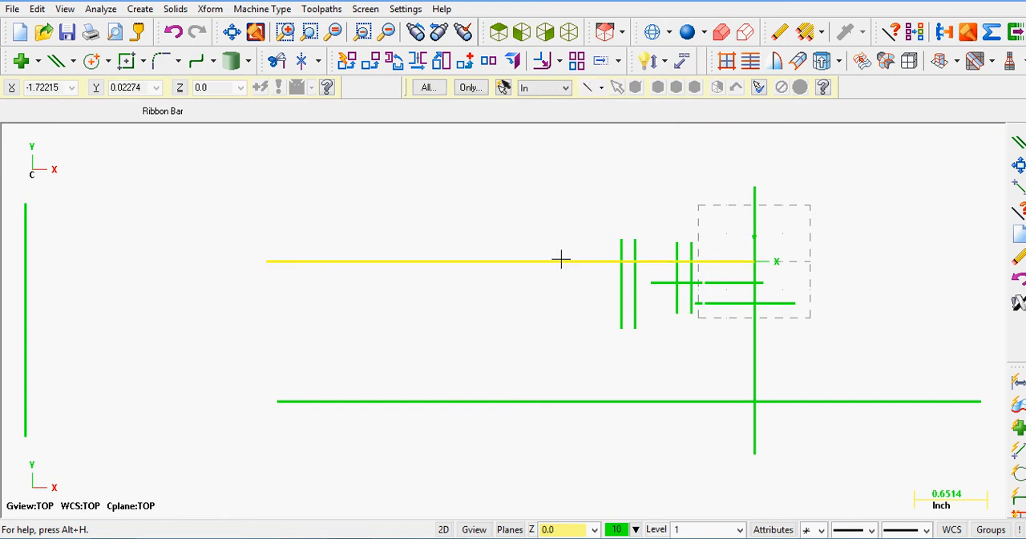